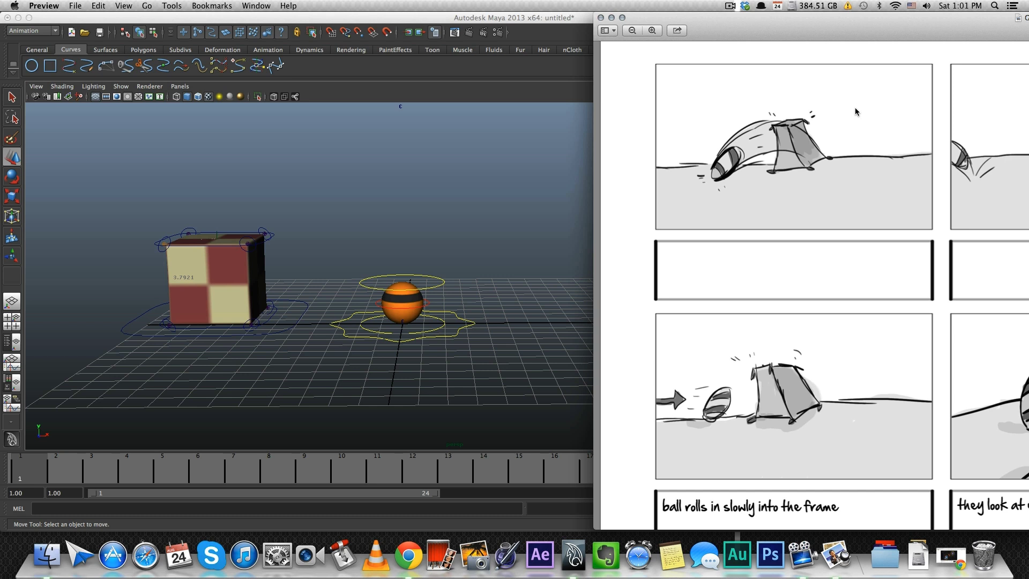
- Review the storyboard frames from the ball rolling in through the slope scenes to the cube preparing to step forward
{"action": "scroll", "coordinate": [873, 132], "scroll_direction": "down", "scroll_amount": 10}
{"action": "scroll", "coordinate": [872, 132], "scroll_direction": "down", "scroll_amount": 20}
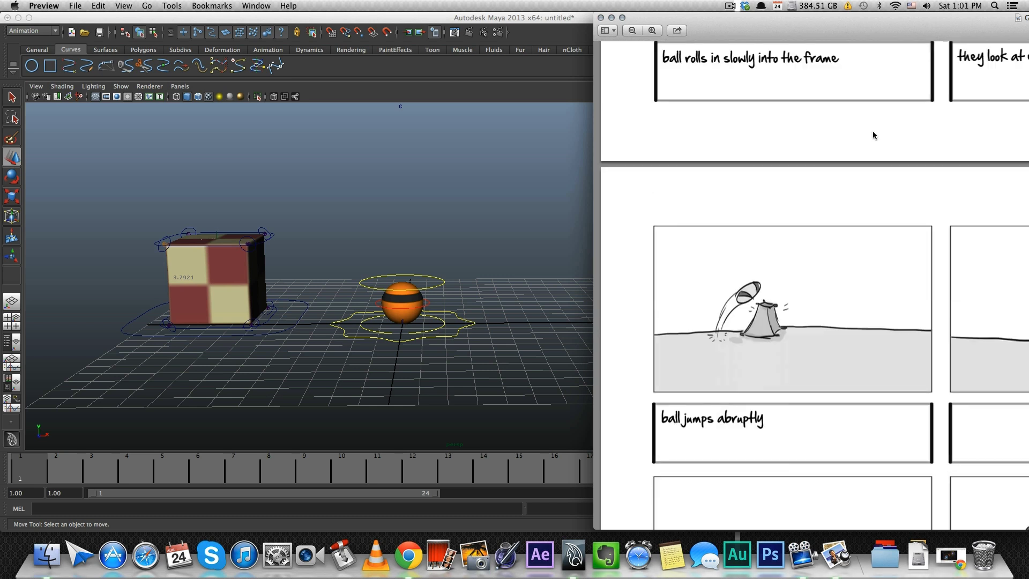
{"action": "scroll", "coordinate": [873, 132], "scroll_direction": "down", "scroll_amount": 10}
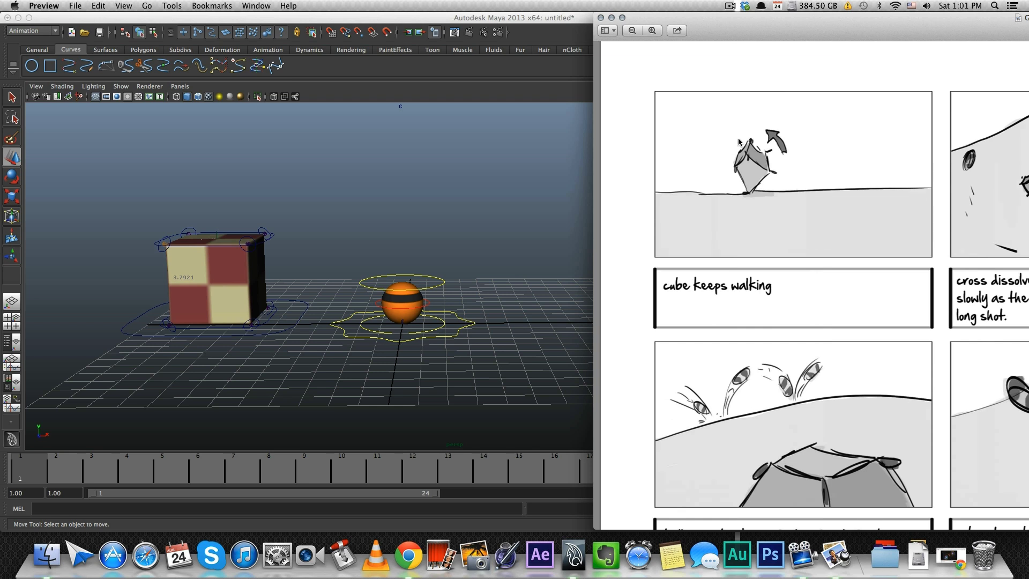
{"action": "scroll", "coordinate": [860, 172], "scroll_direction": "down", "scroll_amount": 7}
{"action": "scroll", "coordinate": [856, 186], "scroll_direction": "down", "scroll_amount": 15}
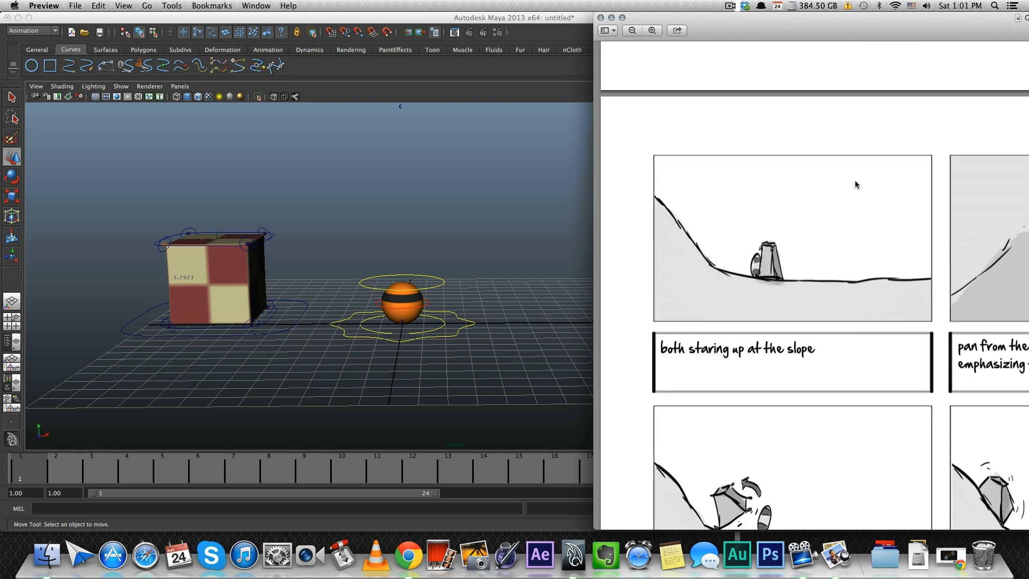
{"action": "scroll", "coordinate": [856, 184], "scroll_direction": "down", "scroll_amount": 13}
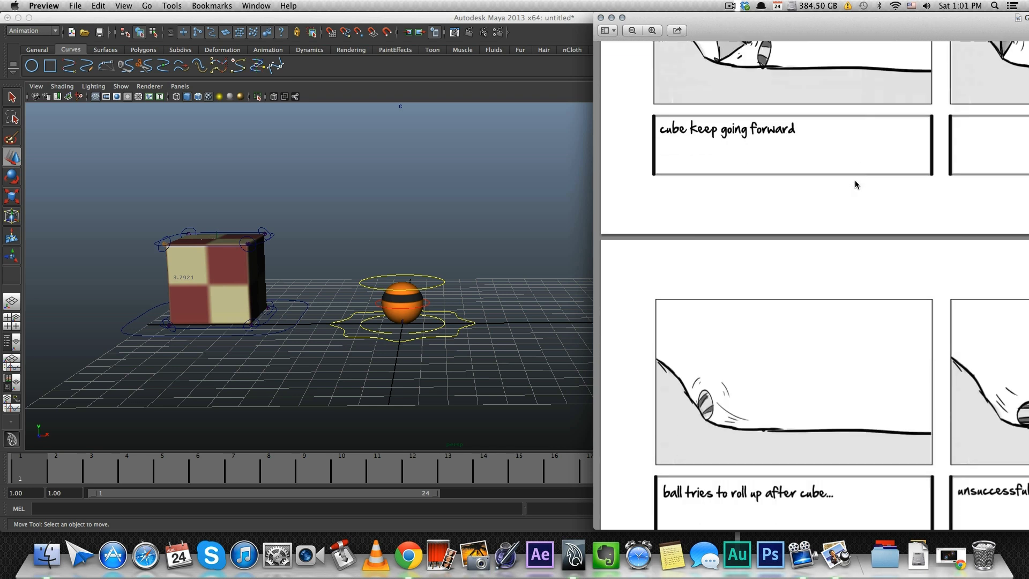
{"action": "scroll", "coordinate": [856, 184], "scroll_direction": "down", "scroll_amount": 12}
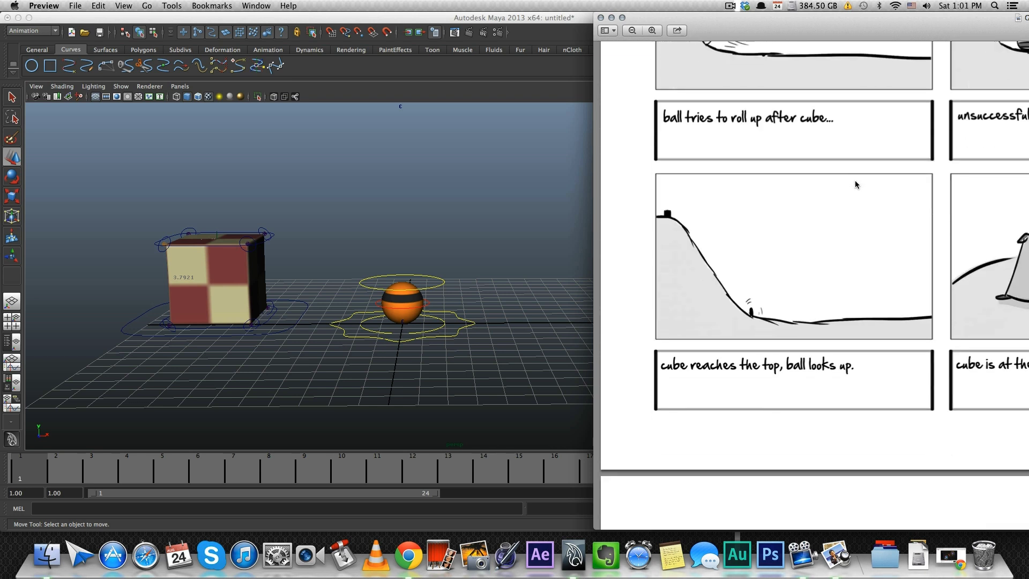
{"action": "scroll", "coordinate": [855, 184], "scroll_direction": "down", "scroll_amount": 5}
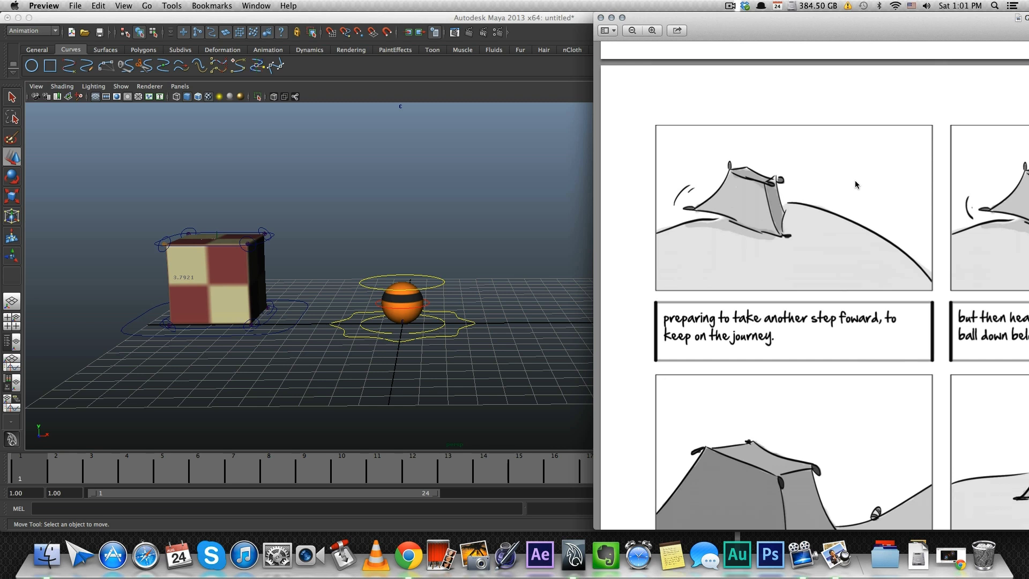
- Switch to Maya and examine the checkered cube model up close and beside the ball
{"action": "left_click", "coordinate": [249, 266]}
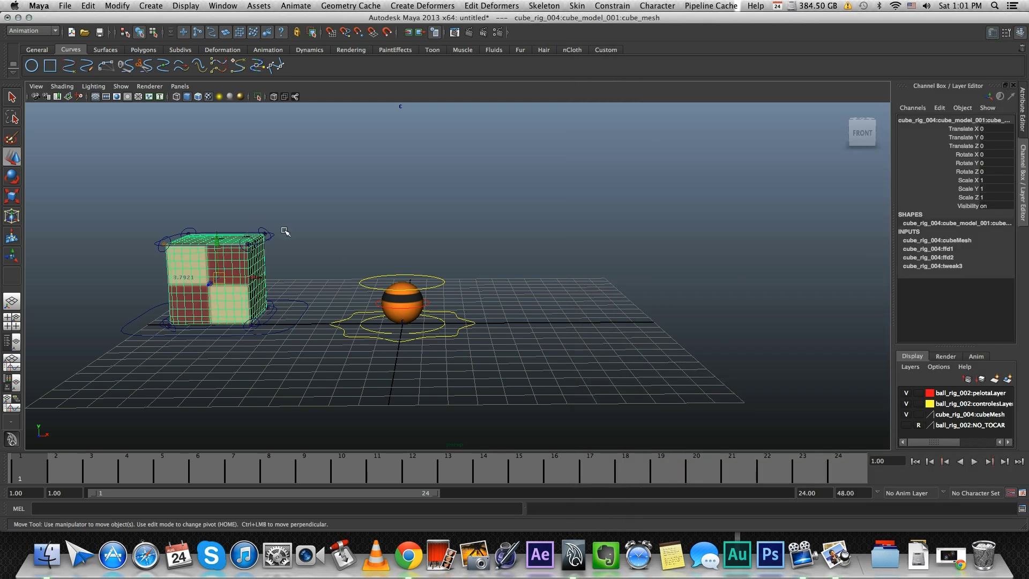
{"action": "left_click_drag", "start_coordinate": [303, 220], "coordinate": [255, 213], "text": "alt"}
{"action": "key", "text": "f"}
{"action": "right_click_drag", "start_coordinate": [333, 216], "coordinate": [277, 216], "text": "alt"}
{"action": "left_click_drag", "start_coordinate": [343, 215], "coordinate": [452, 204], "text": "alt"}
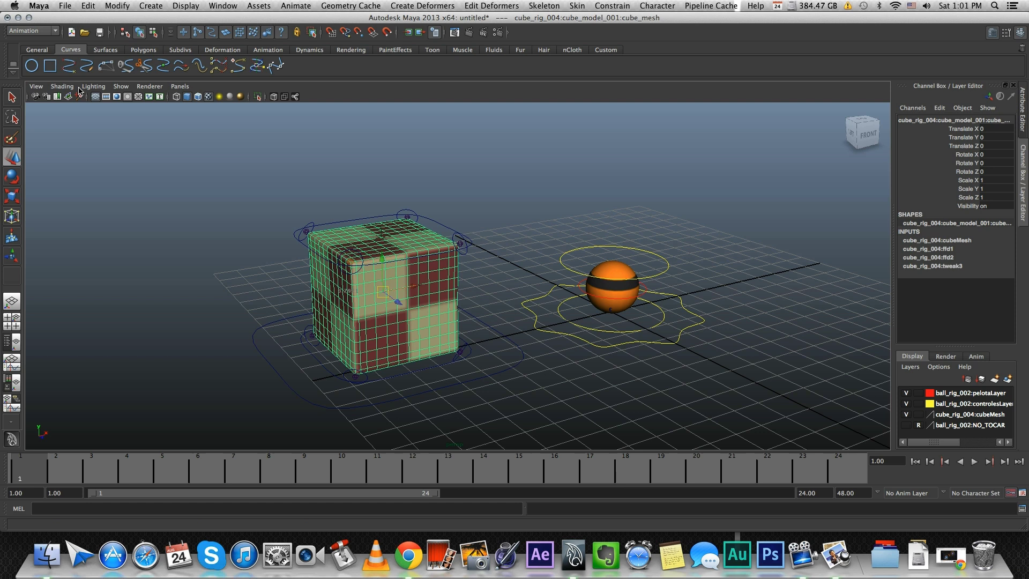
{"action": "left_click", "coordinate": [143, 49]}
{"action": "left_click", "coordinate": [497, 209]}
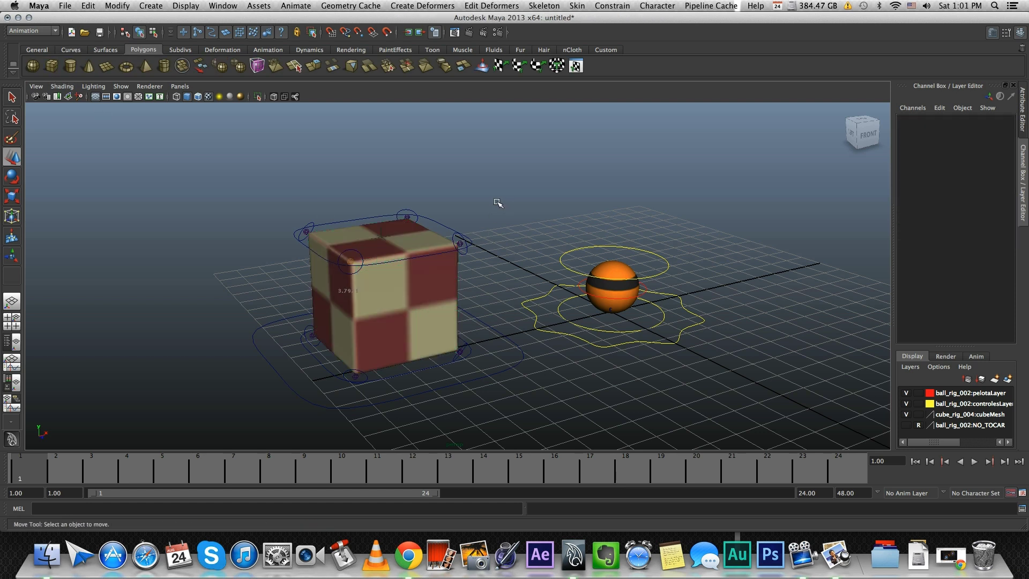
{"action": "left_click_drag", "start_coordinate": [485, 202], "coordinate": [437, 207], "text": "alt"}
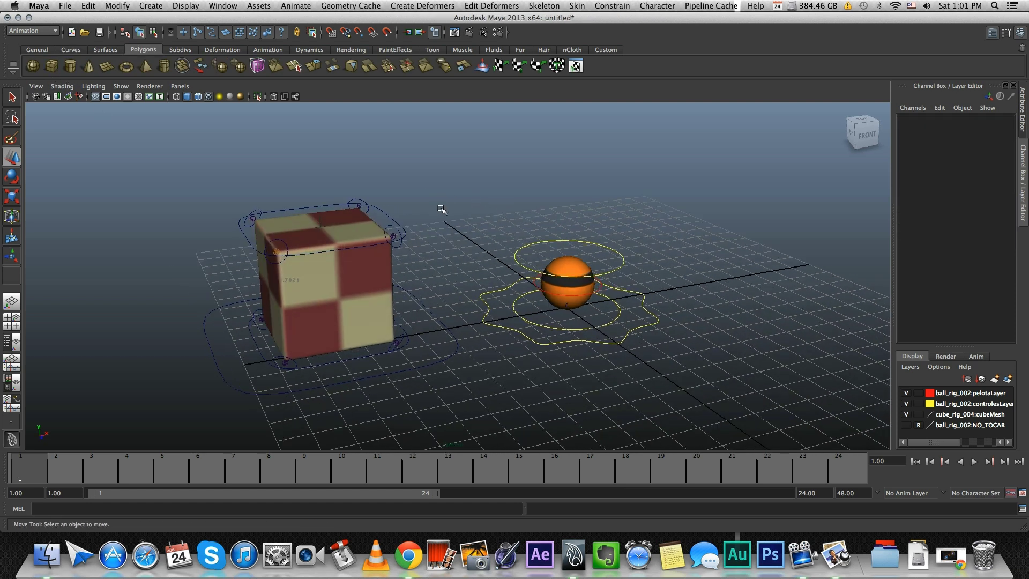
{"action": "left_click_drag", "start_coordinate": [504, 289], "coordinate": [556, 277], "text": "alt"}
- Examine the striped ball model and its surrounding rig controls
{"action": "left_click", "coordinate": [570, 290]}
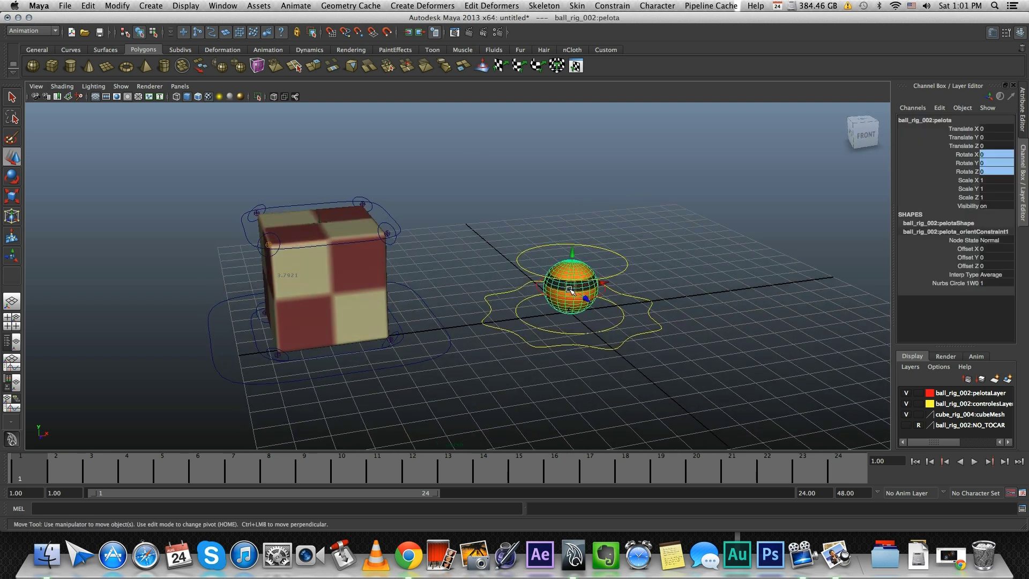
{"action": "left_click", "coordinate": [594, 217]}
{"action": "left_click", "coordinate": [585, 264]}
{"action": "left_click", "coordinate": [578, 214]}
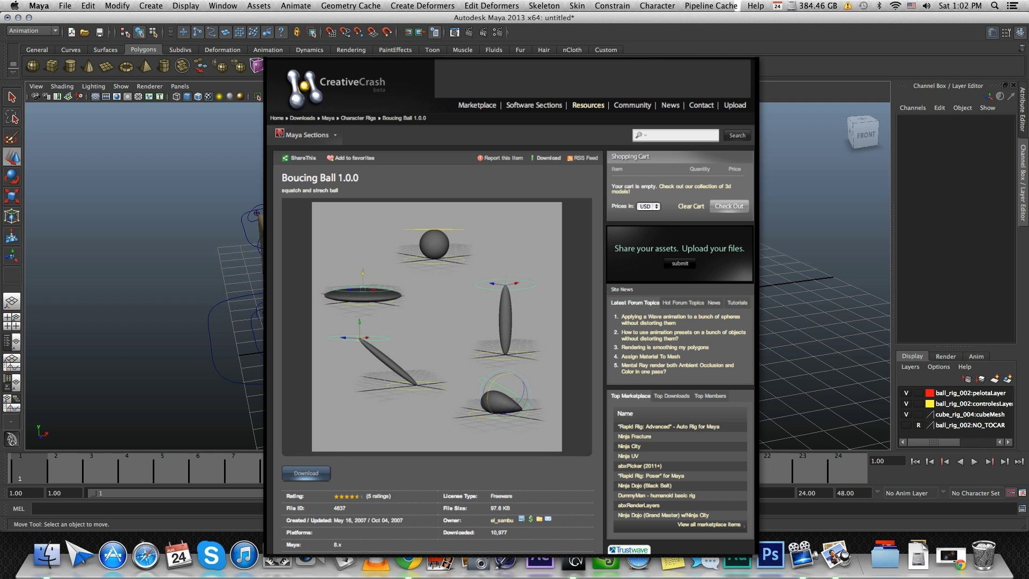
{"action": "left_click_drag", "start_coordinate": [510, 279], "coordinate": [496, 265], "text": "alt"}
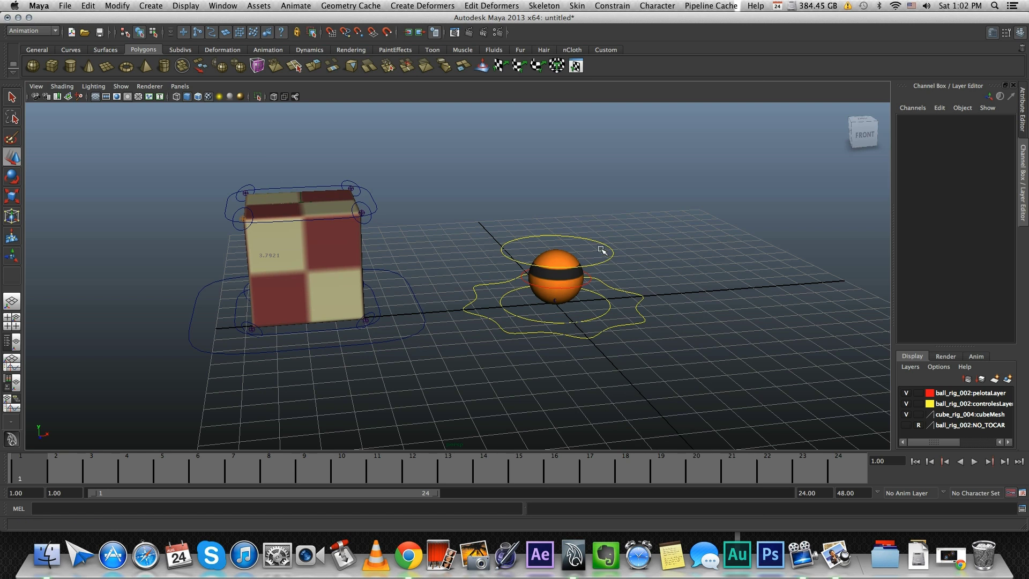
- Try stretching the ball by moving its upper control ring and its lower control ring, undoing each move
{"action": "left_click", "coordinate": [604, 264]}
{"action": "left_click_drag", "start_coordinate": [604, 261], "coordinate": [569, 219], "text": "alt"}
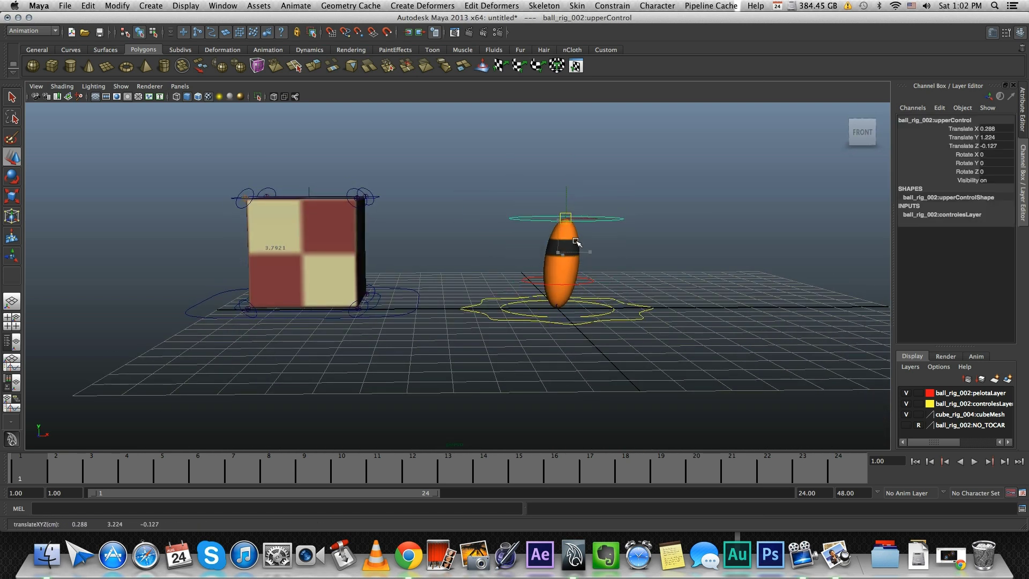
{"action": "key", "text": "super+z"}
{"action": "left_click", "coordinate": [602, 314]}
{"action": "left_click", "coordinate": [594, 315]}
{"action": "left_click_drag", "start_coordinate": [557, 309], "coordinate": [568, 334]}
{"action": "key", "text": "super+z"}
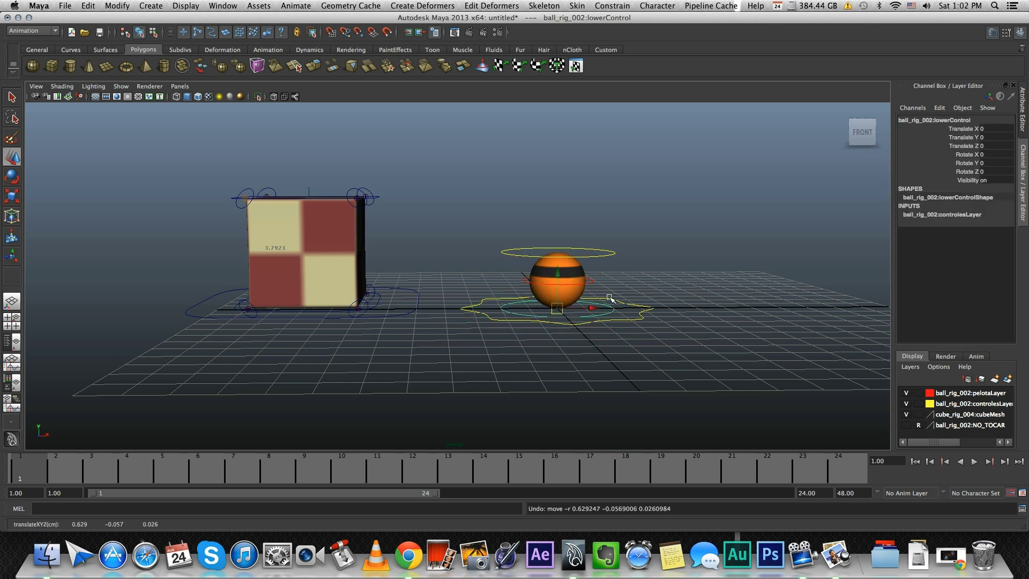
- Try moving the whole ball with its star-shaped outer control, undo the move and deselect the rig
{"action": "left_click", "coordinate": [626, 301]}
{"action": "left_click_drag", "start_coordinate": [597, 302], "coordinate": [557, 235], "text": "alt"}
{"action": "key", "text": "super+z"}
{"action": "left_click", "coordinate": [612, 211]}
{"action": "middle_click_drag", "start_coordinate": [516, 239], "coordinate": [482, 251], "text": "alt"}
{"action": "right_click_drag", "start_coordinate": [503, 256], "coordinate": [517, 262], "text": "alt"}
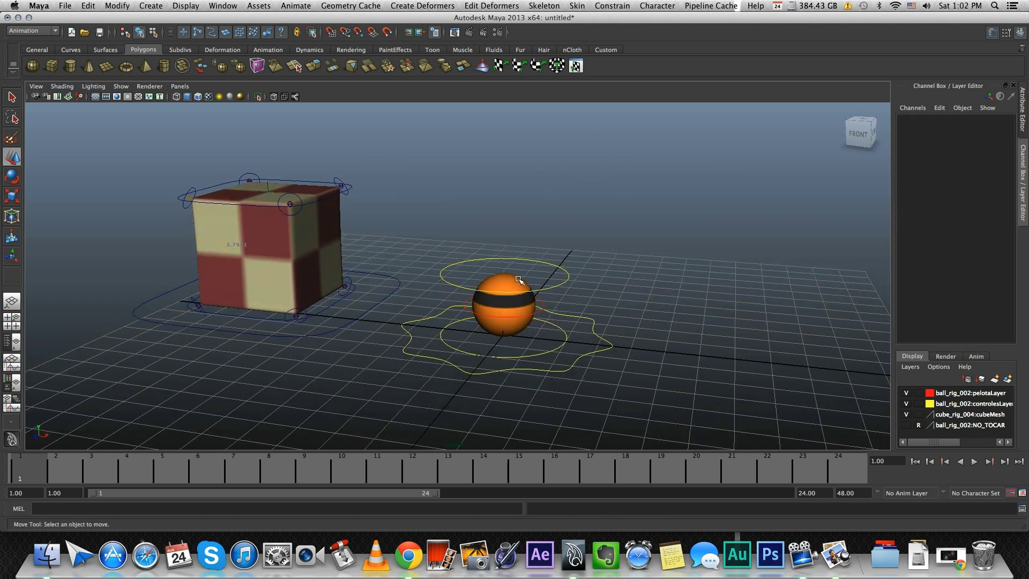
- Try rotating the ball with the rotation control around its middle, and undo the rotation
{"action": "left_click", "coordinate": [542, 308]}
{"action": "key", "text": "e"}
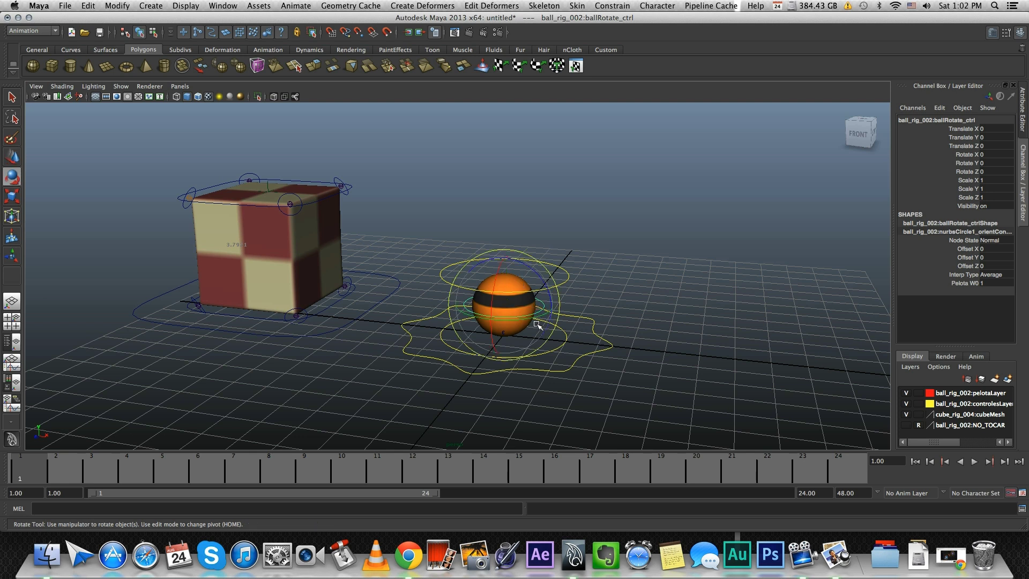
{"action": "mouse_move", "coordinate": [535, 315]}
{"action": "left_mouse_down"}
{"action": "mouse_move", "coordinate": [462, 316]}
{"action": "mouse_move", "coordinate": [532, 296]}
{"action": "left_mouse_up"}
{"action": "key", "text": "super+z"}
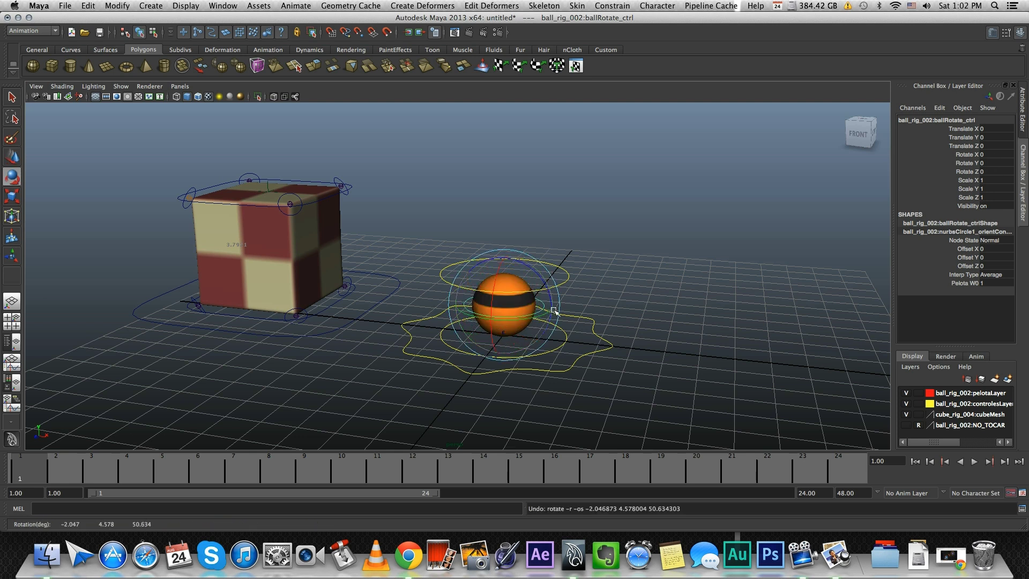
- Try rotating the ball's lower control and compare it with the other ball controls, undoing the changes
{"action": "left_click", "coordinate": [566, 337]}
{"action": "left_click_drag", "start_coordinate": [536, 340], "coordinate": [566, 208]}
{"action": "key", "text": "ctrl+z"}
{"action": "left_click", "coordinate": [586, 318]}
{"action": "key", "text": "super+z"}
{"action": "left_click", "coordinate": [572, 280]}
{"action": "left_click", "coordinate": [542, 306]}
{"action": "key", "text": "ctrl+z"}
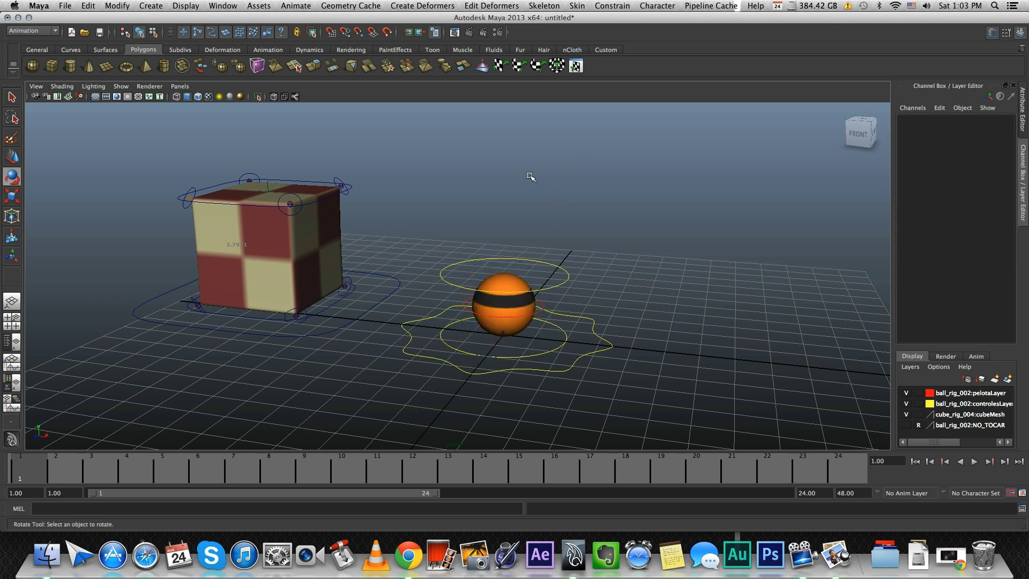
- Try the Move tool on the ball's upper control and pull the lower control down below the grid, undoing both changes
{"action": "left_click_drag", "start_coordinate": [445, 291], "coordinate": [580, 280], "text": "alt"}
{"action": "left_click", "coordinate": [538, 246]}
{"action": "key", "text": "w"}
{"action": "key", "text": "ctrl+z"}
{"action": "left_click", "coordinate": [624, 328]}
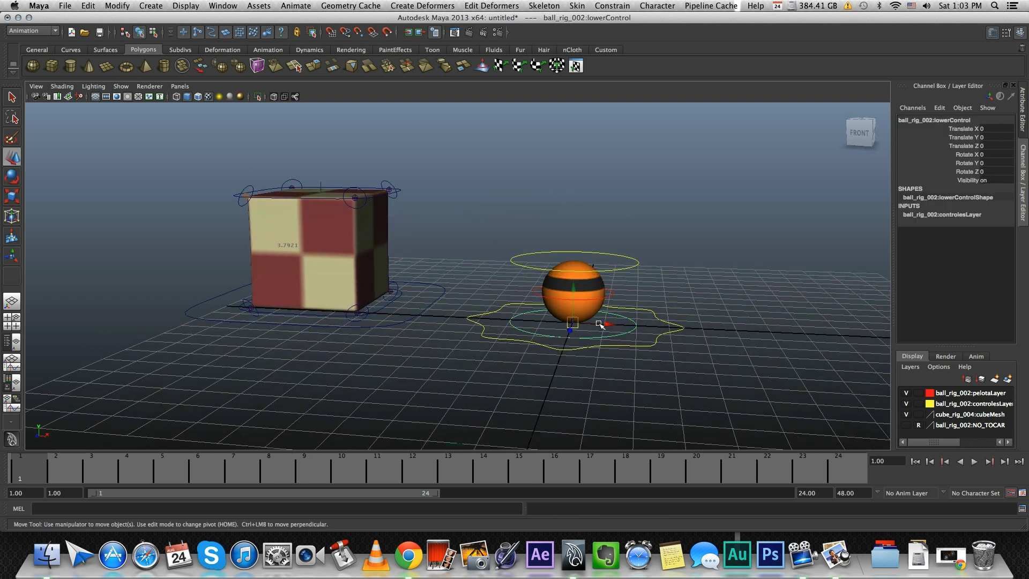
{"action": "left_click_drag", "start_coordinate": [578, 322], "coordinate": [525, 412]}
{"action": "key", "text": "ctrl+z"}
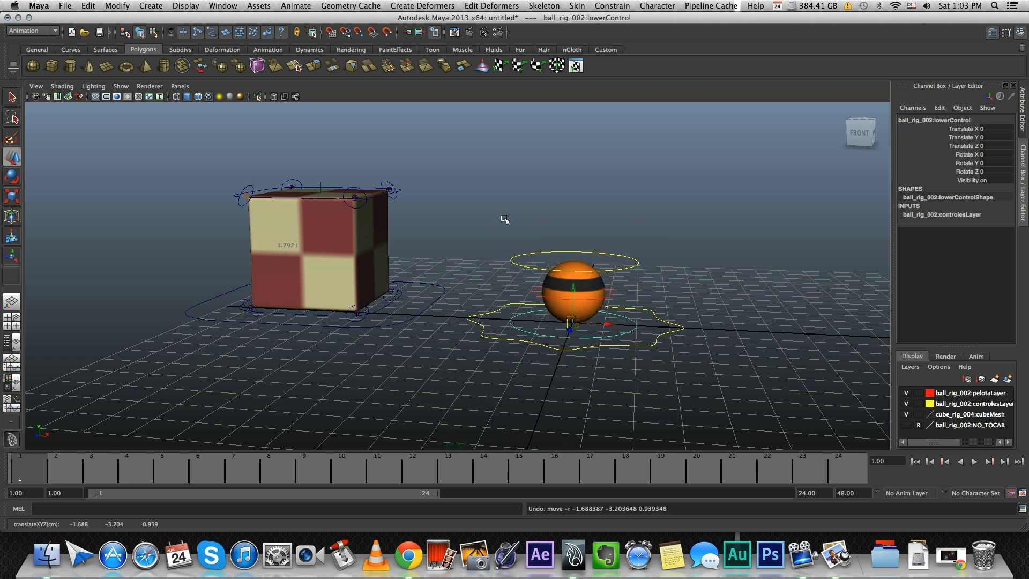
{"action": "left_click", "coordinate": [504, 220]}
- Try moving the cube's top control and its base control to deform the cube, undoing each move
{"action": "left_click_drag", "start_coordinate": [516, 240], "coordinate": [564, 230], "text": "alt"}
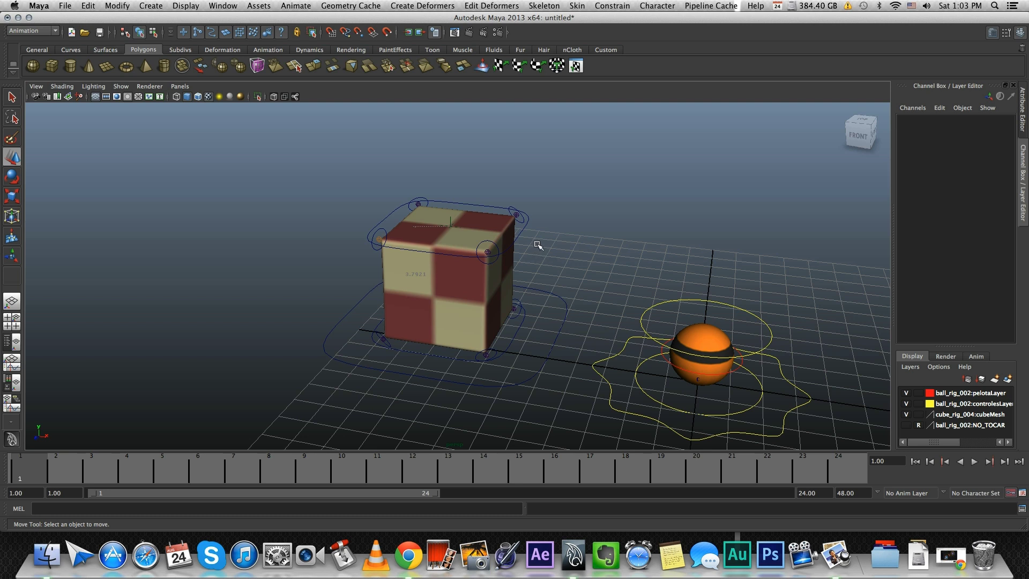
{"action": "left_click_drag", "start_coordinate": [538, 246], "coordinate": [516, 252], "text": "alt"}
{"action": "left_click", "coordinate": [515, 251]}
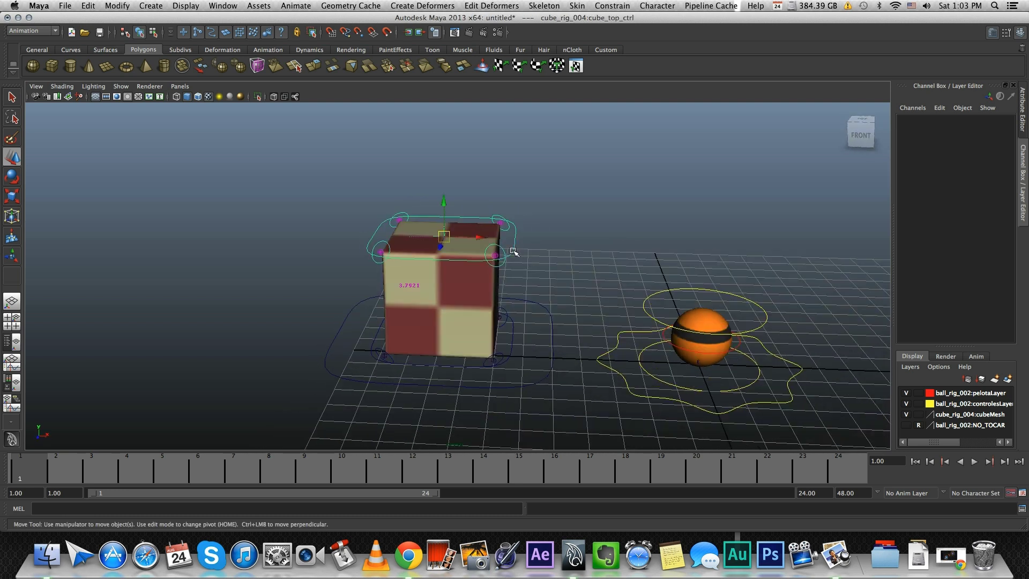
{"action": "left_click_drag", "start_coordinate": [445, 236], "coordinate": [536, 358]}
{"action": "key", "text": "super+z"}
{"action": "left_click", "coordinate": [544, 378]}
{"action": "left_click_drag", "start_coordinate": [439, 339], "coordinate": [462, 333]}
{"action": "key", "text": "super+z"}
{"action": "left_click", "coordinate": [542, 257]}
- Try twisting the cube's top face by rotating its top control about several axes, and undo the rotations
{"action": "left_click_drag", "start_coordinate": [538, 258], "coordinate": [437, 255], "text": "alt"}
{"action": "left_click", "coordinate": [516, 250]}
{"action": "key", "text": "e"}
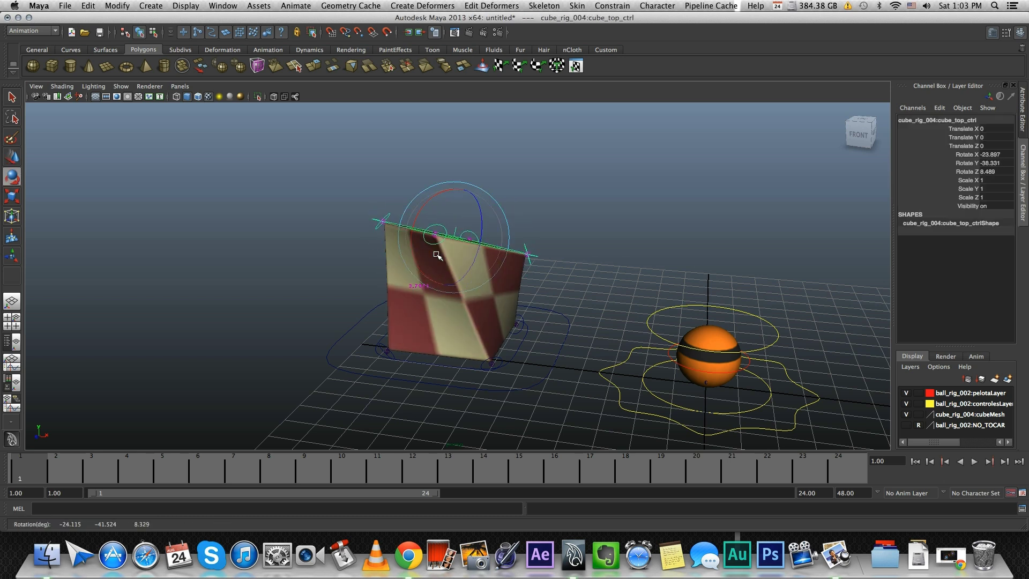
{"action": "left_click_drag", "start_coordinate": [442, 217], "coordinate": [393, 293]}
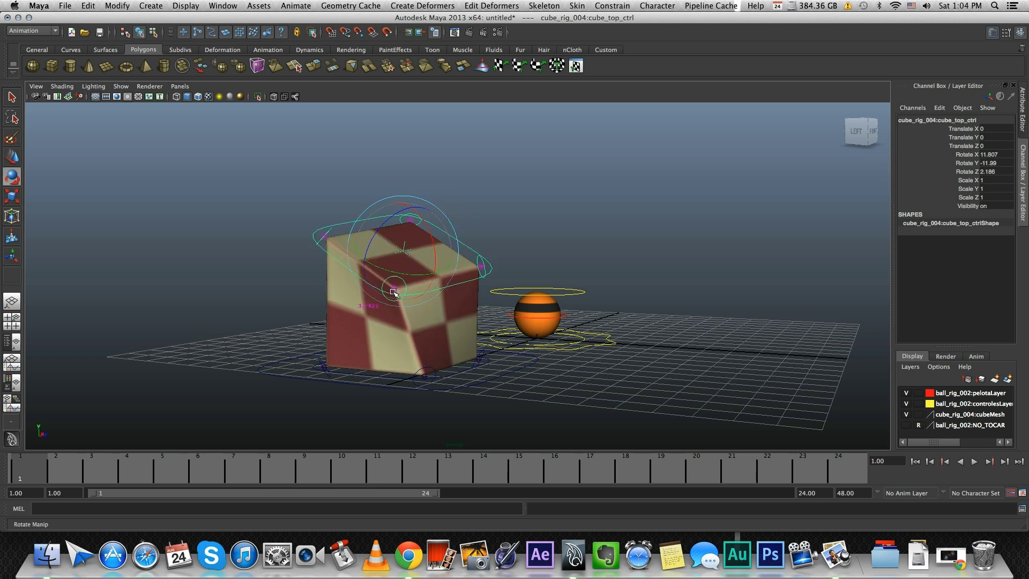
{"action": "key", "text": "super+z"}
{"action": "key", "text": "super+z"}
- Try rotating the control at the cube's base, undo the rotation and deselect it
{"action": "left_click_drag", "start_coordinate": [455, 328], "coordinate": [435, 338], "text": "alt"}
{"action": "left_click", "coordinate": [424, 373]}
{"action": "mouse_move", "coordinate": [432, 337]}
{"action": "left_mouse_down"}
{"action": "mouse_move", "coordinate": [423, 328]}
{"action": "mouse_move", "coordinate": [400, 372]}
{"action": "mouse_move", "coordinate": [428, 364]}
{"action": "mouse_move", "coordinate": [416, 326]}
{"action": "mouse_move", "coordinate": [434, 336]}
{"action": "left_mouse_up"}
{"action": "key", "text": "super+z"}
{"action": "left_click", "coordinate": [512, 268]}
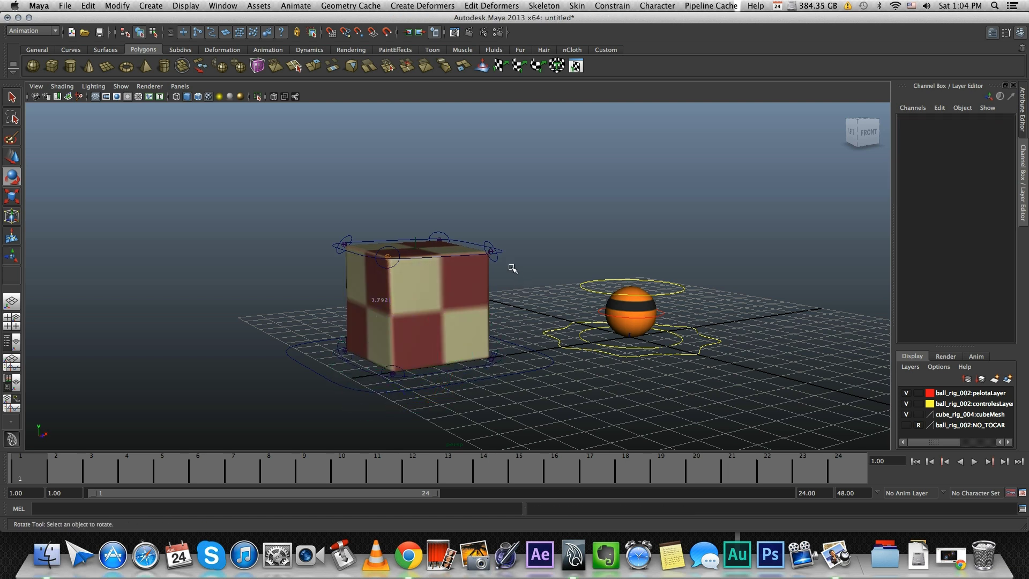
- Try moving the control at the cube's upper front corner in several directions, undo the moves and deselect it
{"action": "left_click_drag", "start_coordinate": [511, 268], "coordinate": [499, 259], "text": "alt"}
{"action": "left_click", "coordinate": [501, 280]}
{"action": "key", "text": "w"}
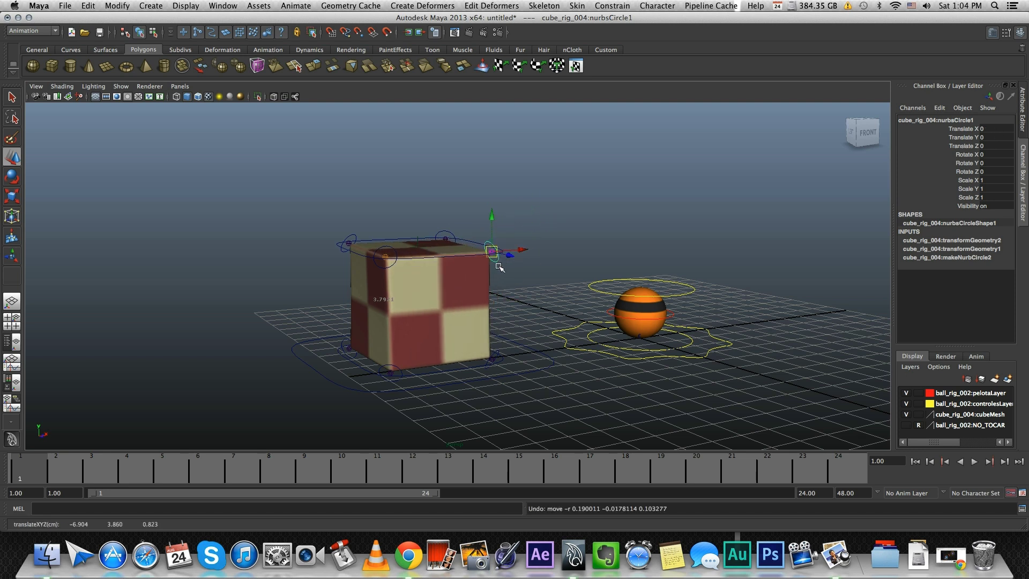
{"action": "left_click_drag", "start_coordinate": [509, 245], "coordinate": [622, 243], "text": "alt"}
{"action": "left_click_drag", "start_coordinate": [512, 166], "coordinate": [563, 260], "text": "alt"}
{"action": "left_click", "coordinate": [584, 258]}
{"action": "left_click", "coordinate": [584, 258]}
{"action": "left_click_drag", "start_coordinate": [502, 248], "coordinate": [440, 244]}
{"action": "key", "text": "e"}
{"action": "left_click_drag", "start_coordinate": [440, 244], "coordinate": [525, 268], "text": "alt"}
{"action": "key", "text": "z"}
{"action": "key", "text": "z"}
{"action": "key", "text": "z"}
{"action": "key", "text": "z"}
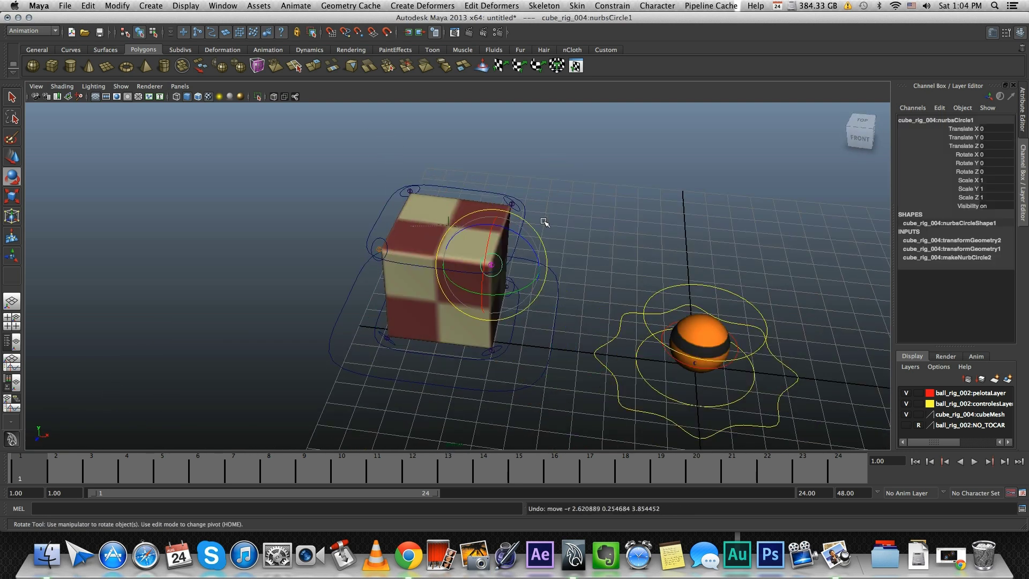
{"action": "left_click", "coordinate": [545, 222]}
{"action": "left_click_drag", "start_coordinate": [545, 184], "coordinate": [501, 236], "text": "alt"}
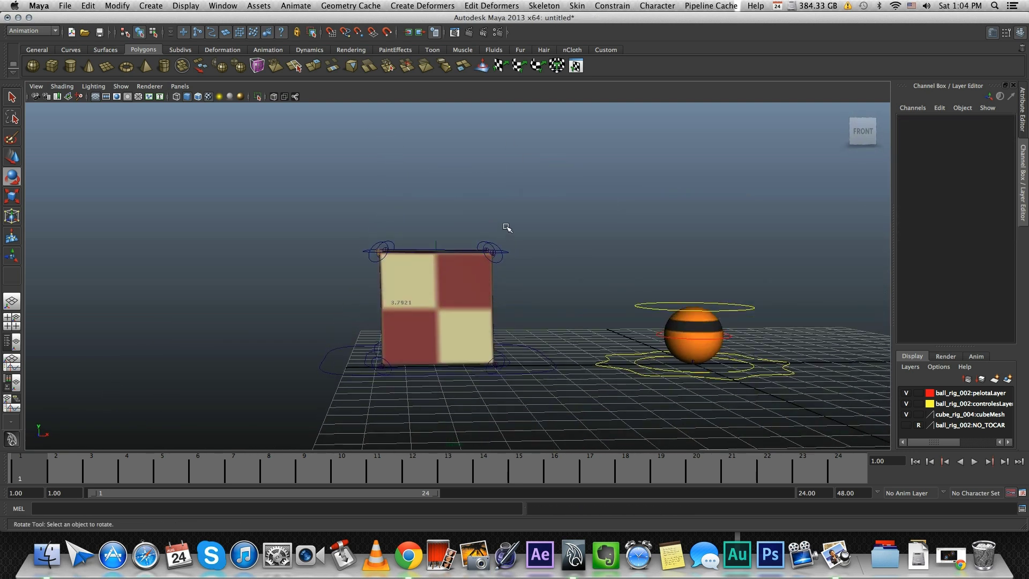
{"action": "middle_click_drag", "start_coordinate": [503, 216], "coordinate": [426, 214], "text": "alt"}
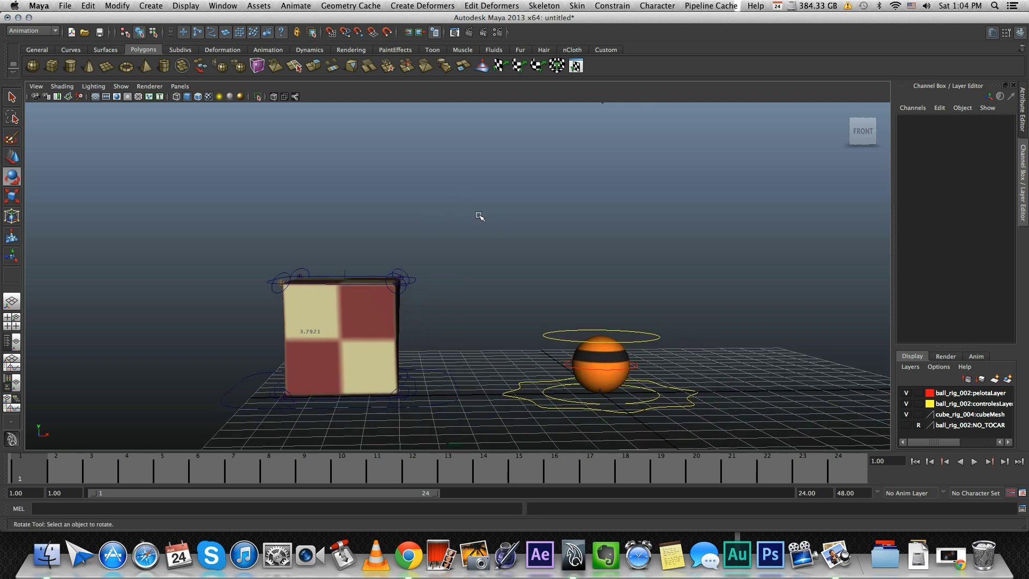
{"action": "left_click_drag", "start_coordinate": [480, 216], "coordinate": [490, 242], "text": "alt"}
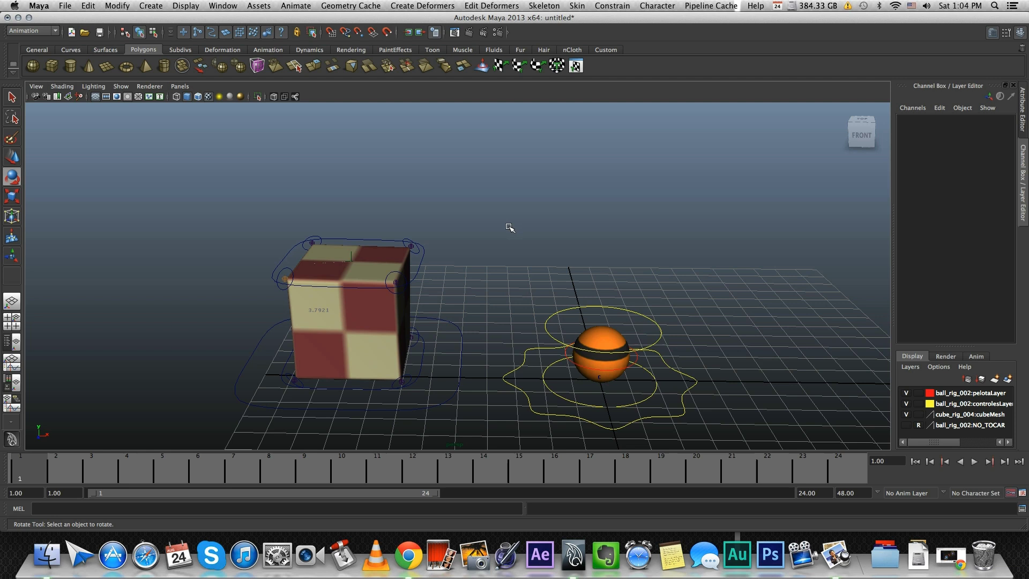
{"action": "middle_click_drag", "start_coordinate": [507, 228], "coordinate": [461, 183], "text": "alt"}
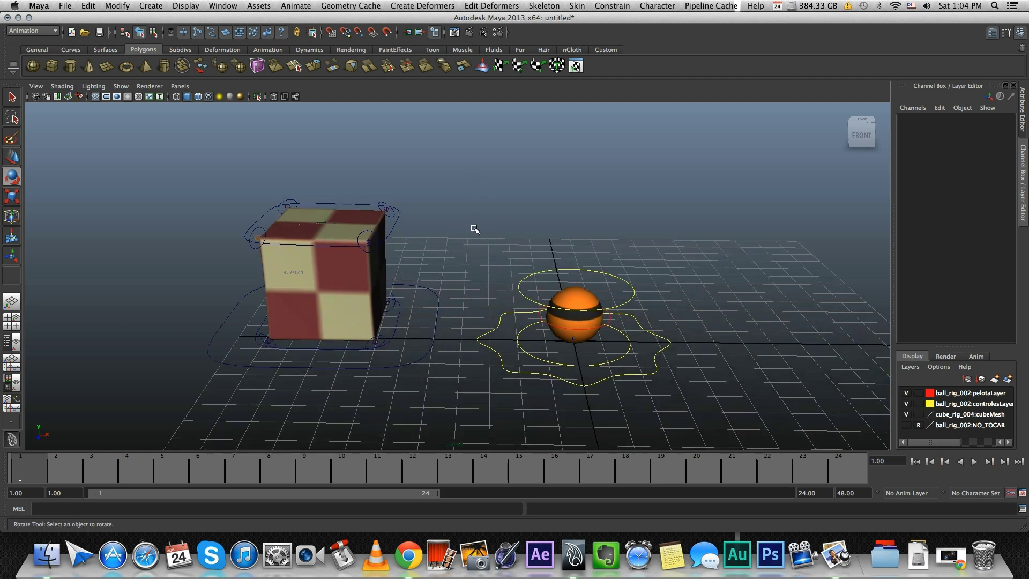
{"action": "left_click_drag", "start_coordinate": [475, 230], "coordinate": [495, 224], "text": "alt"}
{"action": "mouse_move", "coordinate": [478, 226]}
{"action": "middle_mouse_down", "text": "alt"}
{"action": "mouse_move", "coordinate": [487, 252]}
{"action": "mouse_move", "coordinate": [465, 214]}
{"action": "middle_mouse_up", "text": "alt"}
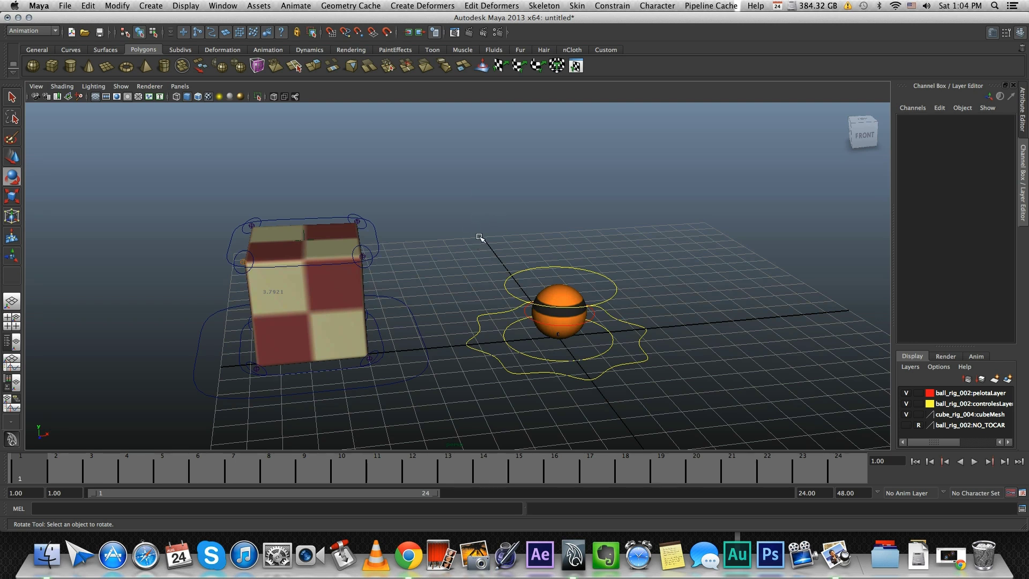
{"action": "mouse_move", "coordinate": [477, 249]}
{"action": "left_mouse_down", "text": "alt"}
{"action": "mouse_move", "coordinate": [523, 239]}
{"action": "mouse_move", "coordinate": [461, 235]}
{"action": "mouse_move", "coordinate": [476, 236]}
{"action": "left_mouse_up", "text": "alt"}
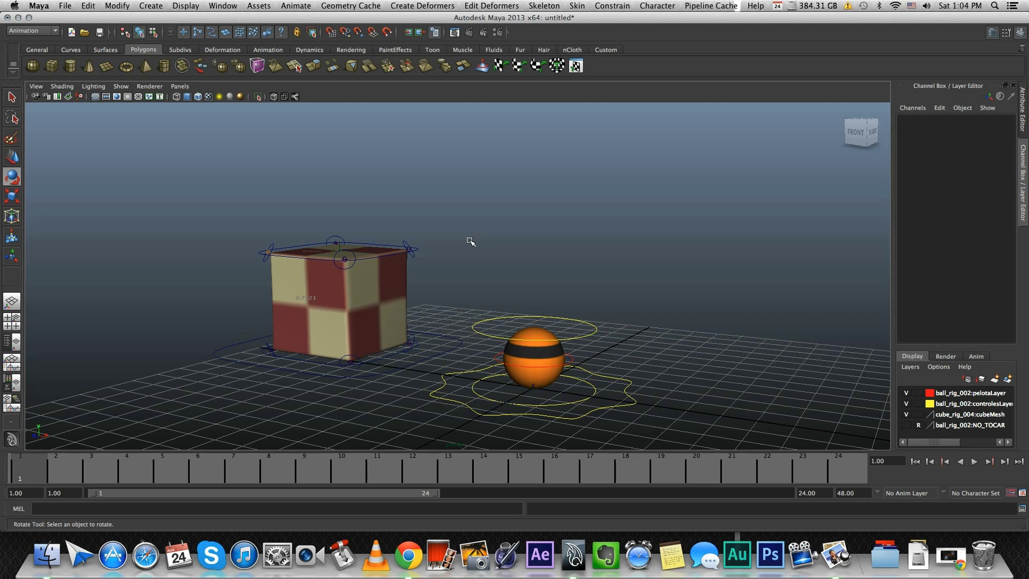
{"action": "middle_click_drag", "start_coordinate": [466, 245], "coordinate": [445, 259], "text": "alt"}
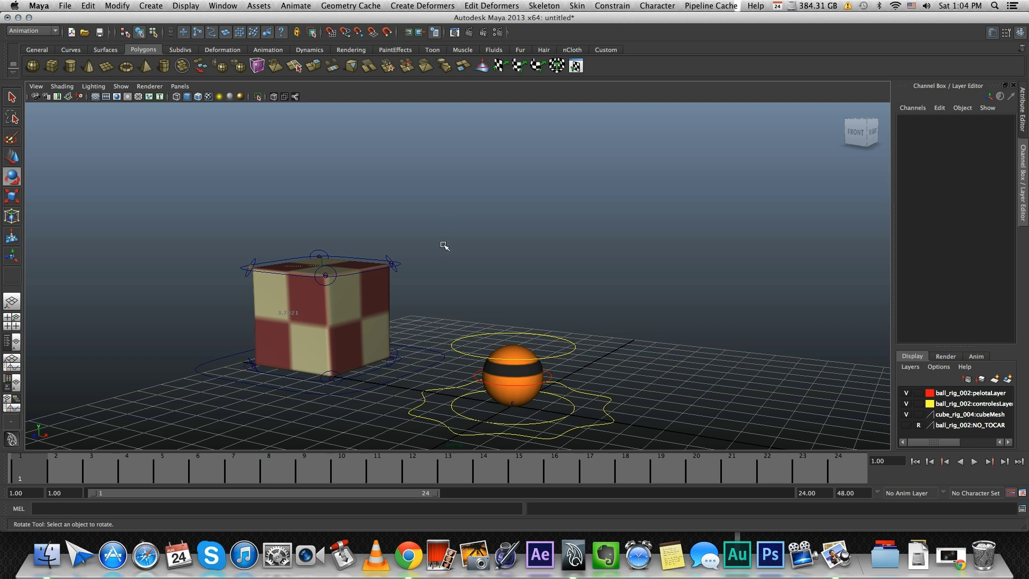
{"action": "left_click_drag", "start_coordinate": [444, 281], "coordinate": [510, 247], "text": "alt"}
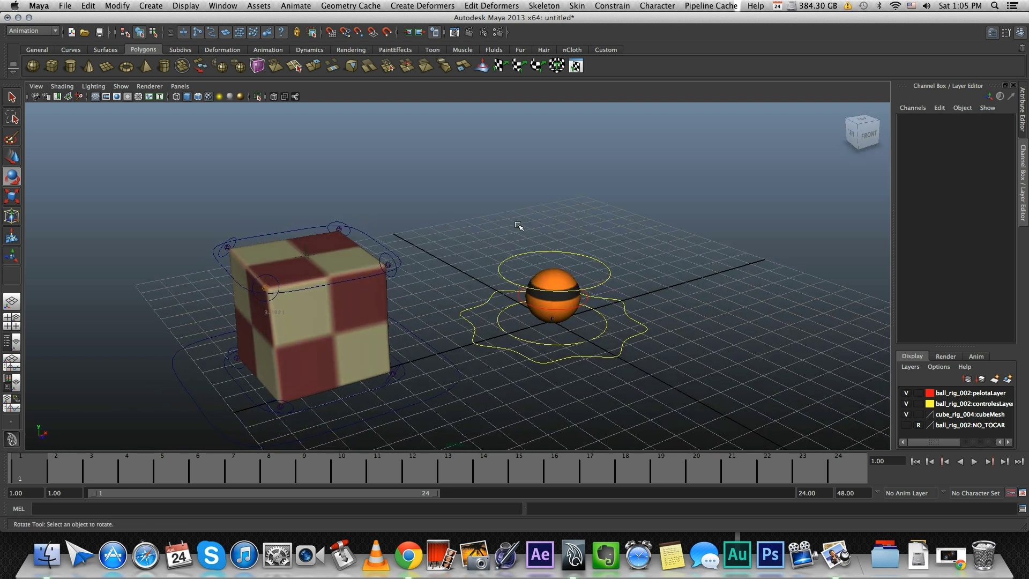